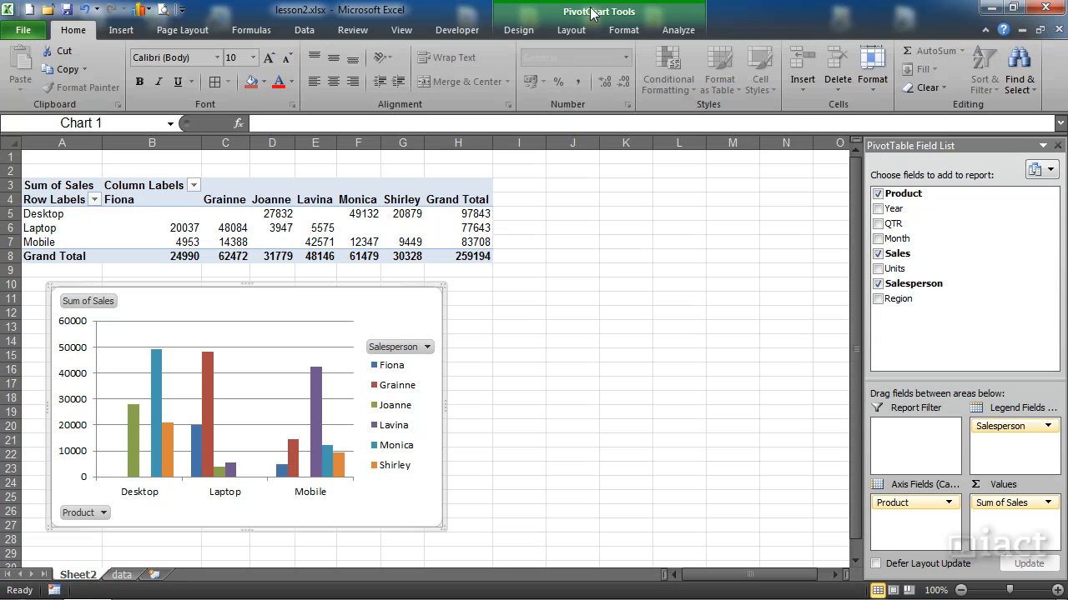
{"action": "left_click", "coordinate": [530, 31]}
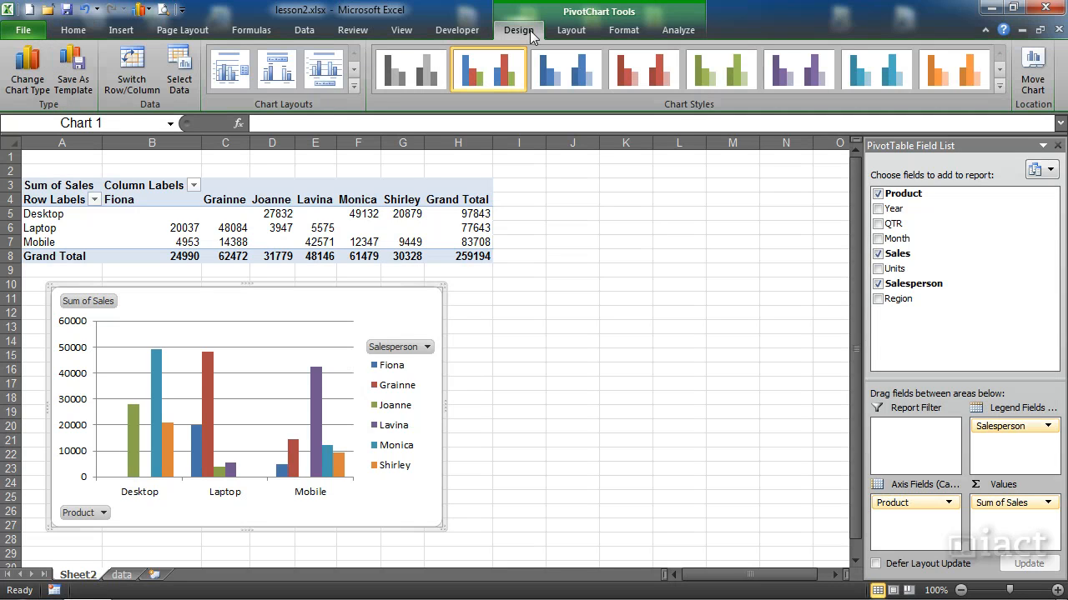
{"action": "left_click", "coordinate": [574, 32]}
{"action": "left_click", "coordinate": [624, 31]}
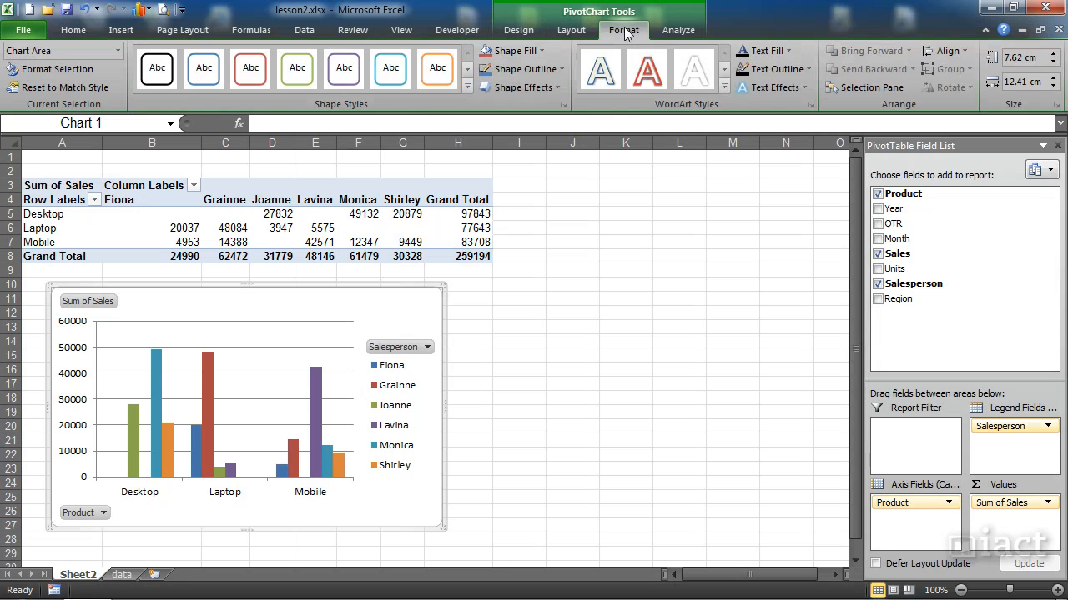
{"action": "left_click", "coordinate": [675, 31]}
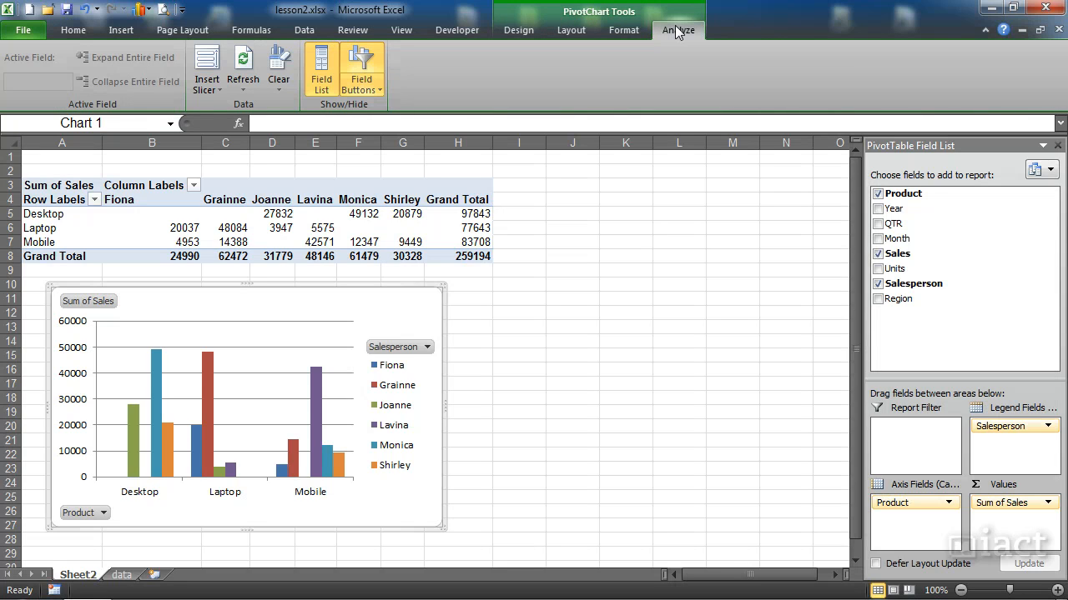
- Change the pivot chart's type to a line chart with markers
{"action": "left_click", "coordinate": [530, 31]}
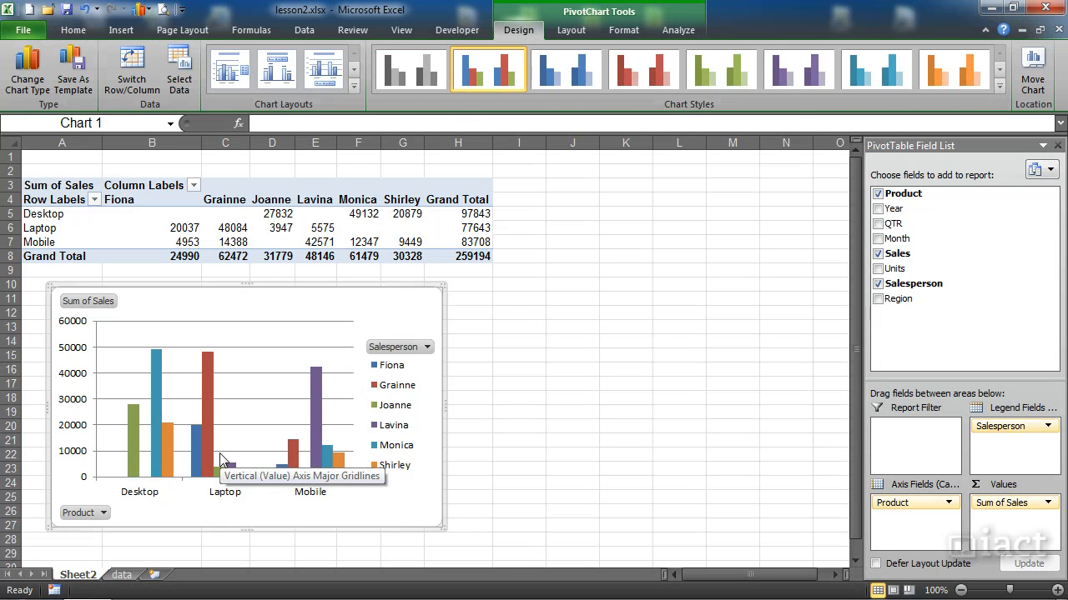
{"action": "left_click", "coordinate": [26, 81]}
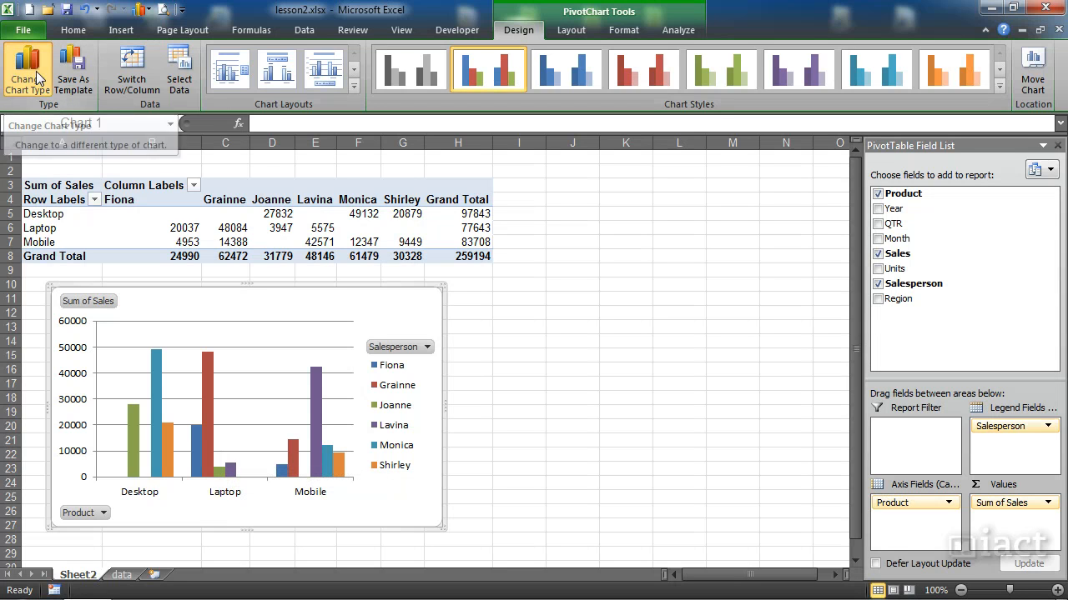
{"action": "left_click", "coordinate": [260, 201]}
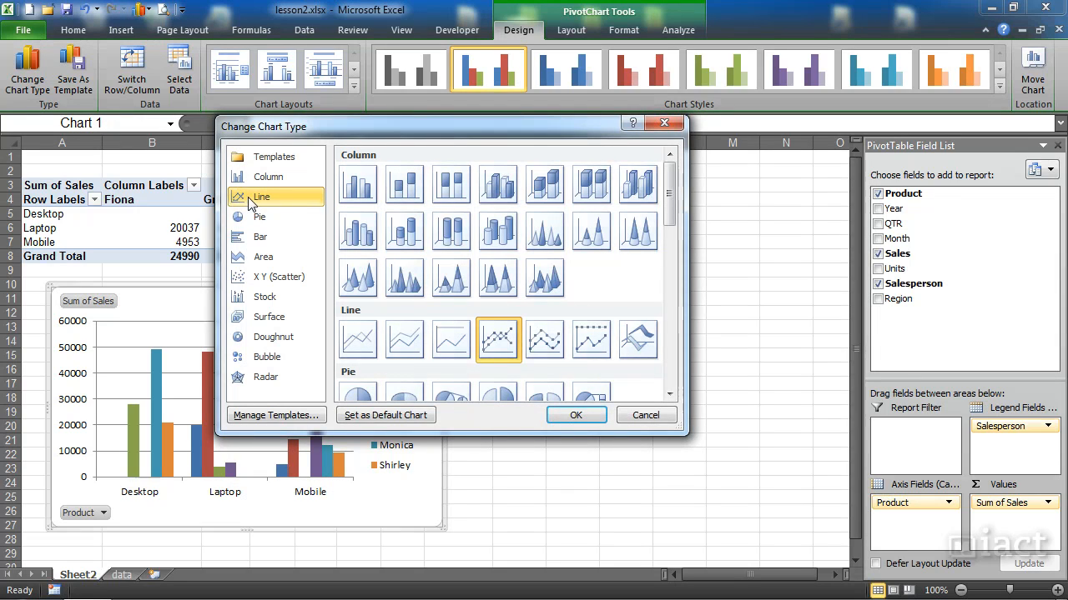
{"action": "left_click", "coordinate": [354, 349]}
{"action": "left_click", "coordinate": [482, 353]}
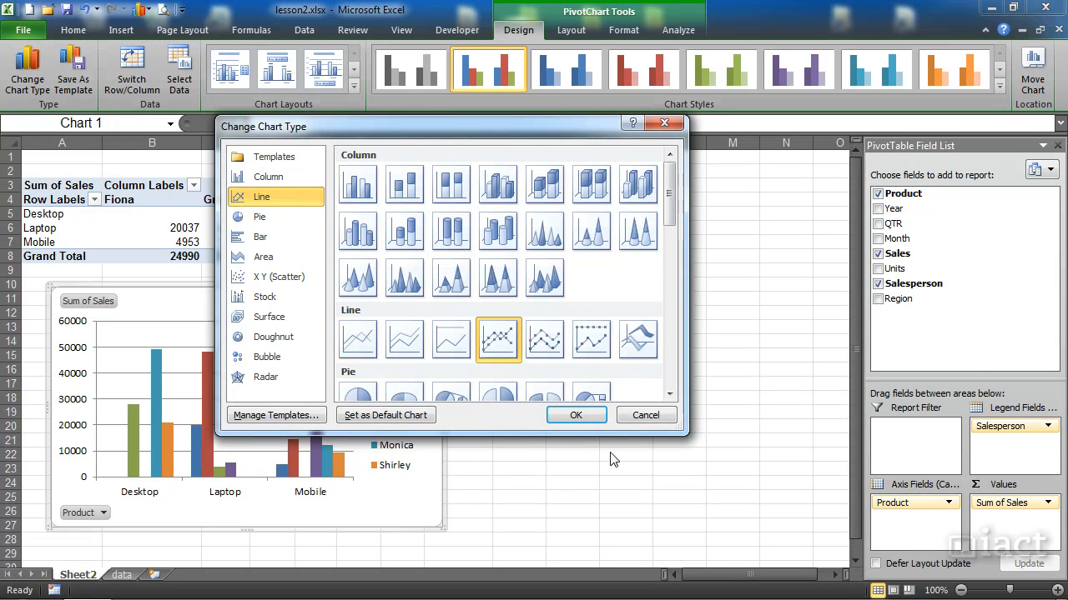
{"action": "left_click", "coordinate": [575, 414]}
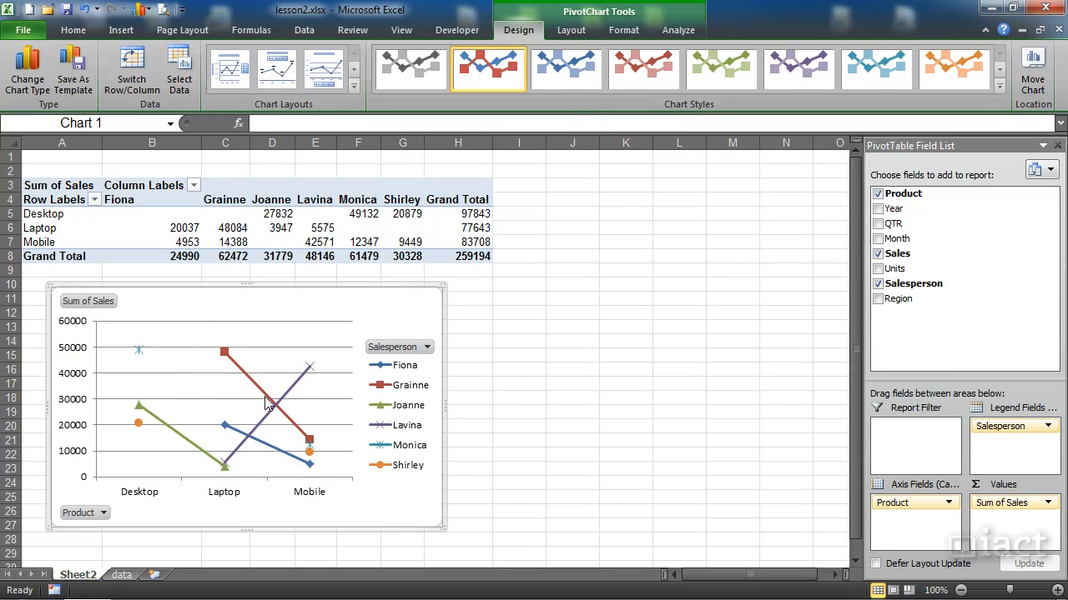
{"action": "mouse_move", "coordinate": [267, 403]}
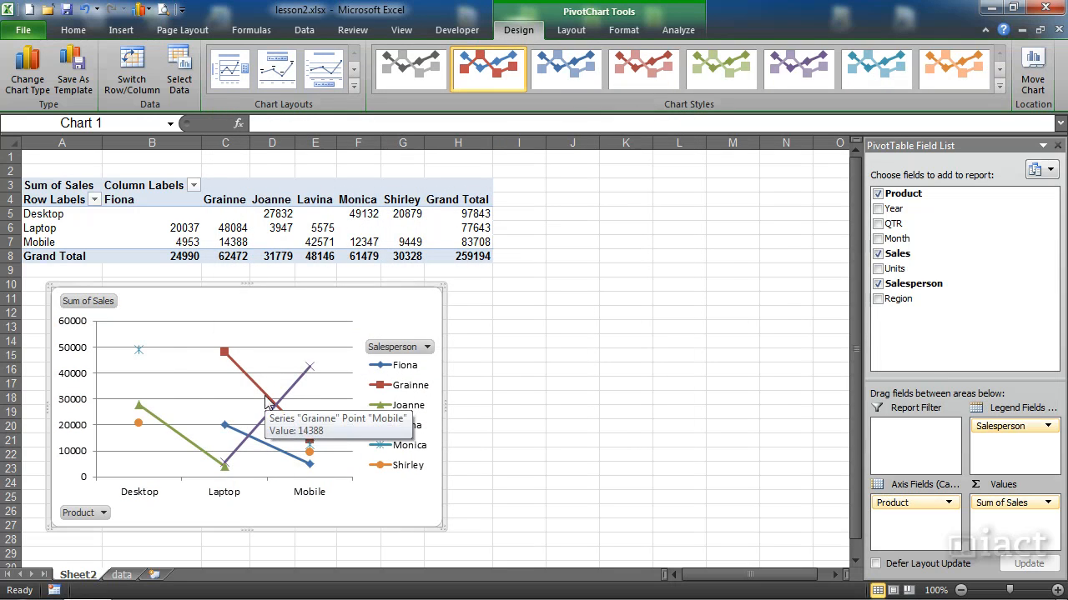
- Change the pivot chart's type to a clustered bar chart
{"action": "left_click", "coordinate": [27, 81]}
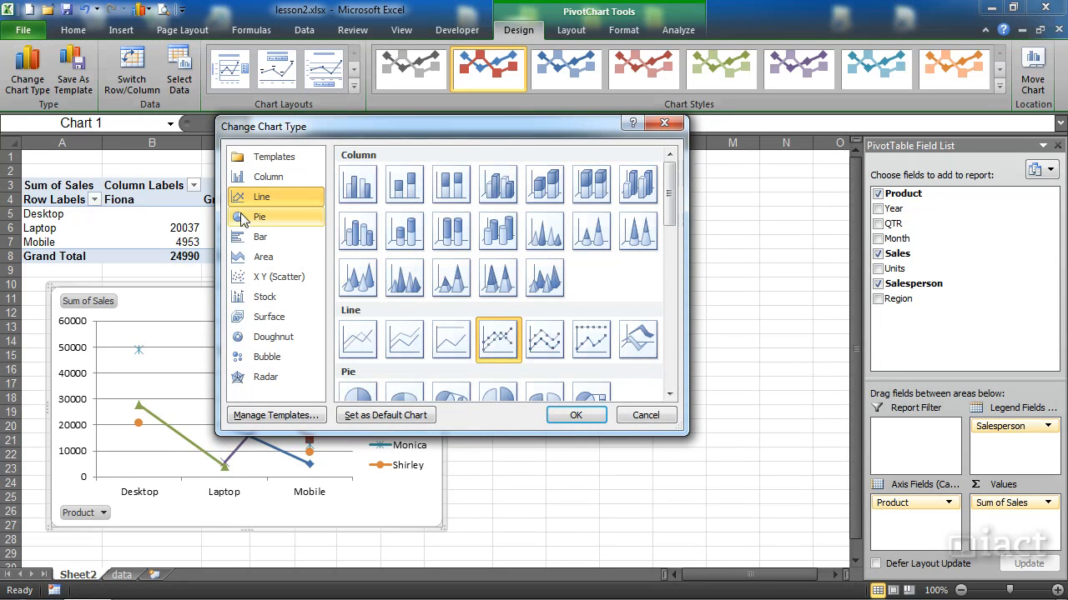
{"action": "left_click", "coordinate": [241, 241]}
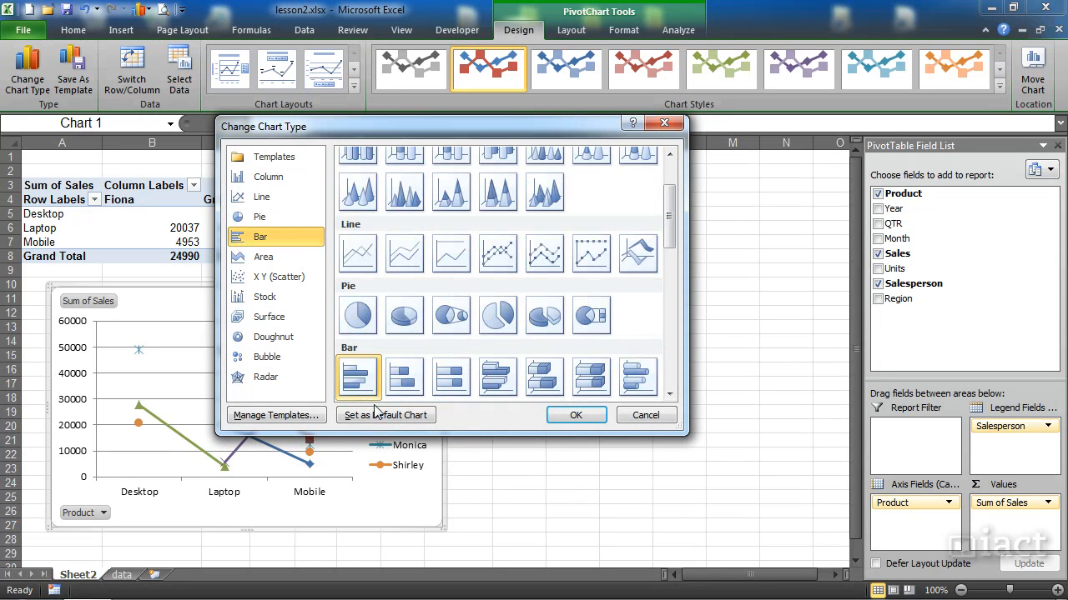
{"action": "left_click", "coordinate": [594, 417]}
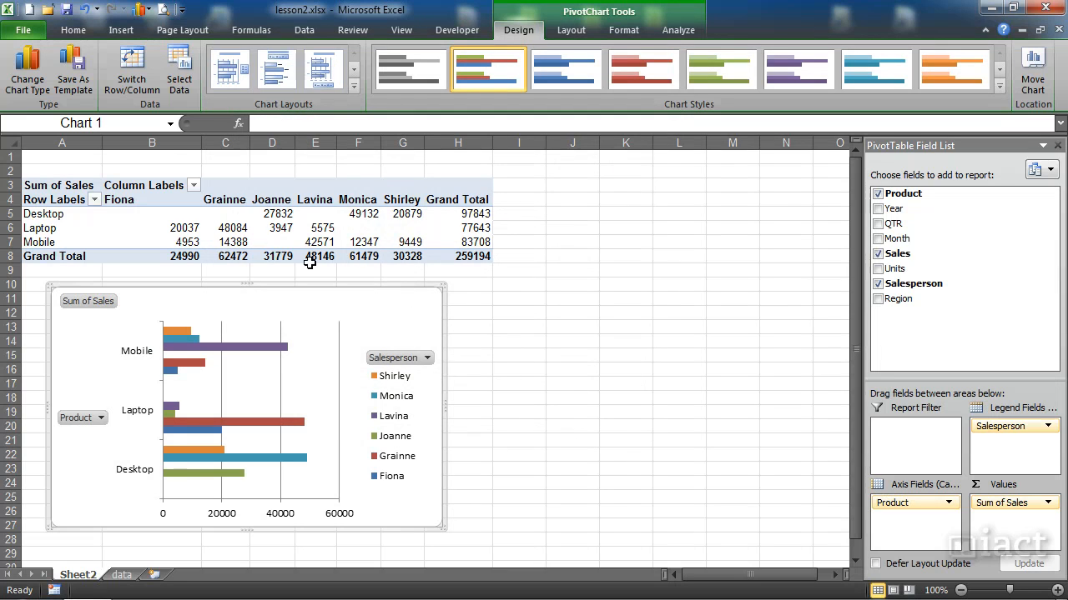
- Change the pivot chart's type back to a clustered column chart
{"action": "left_click", "coordinate": [27, 74]}
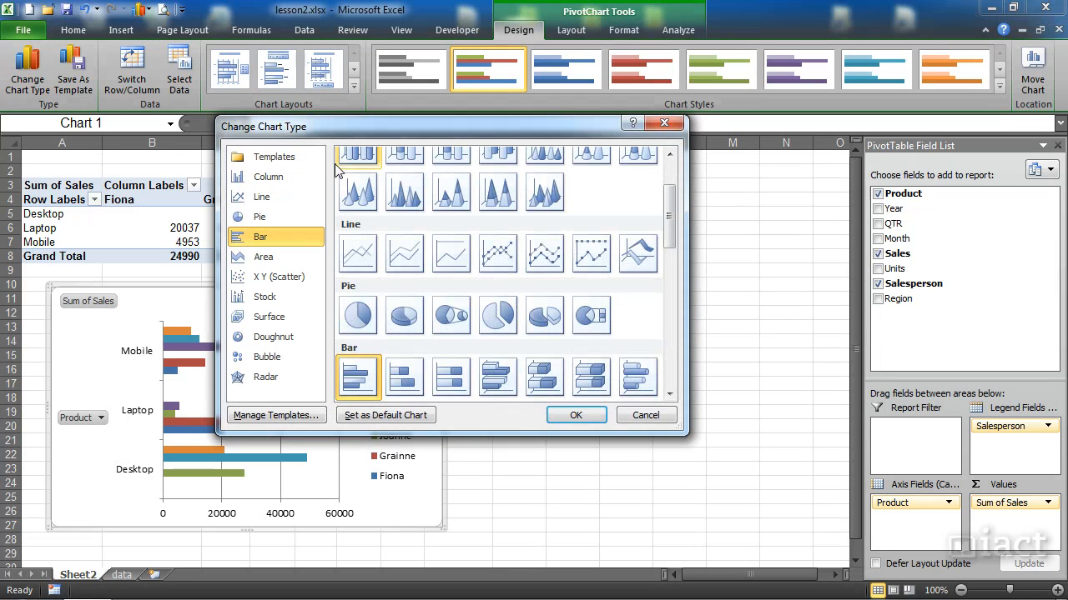
{"action": "left_click", "coordinate": [259, 176]}
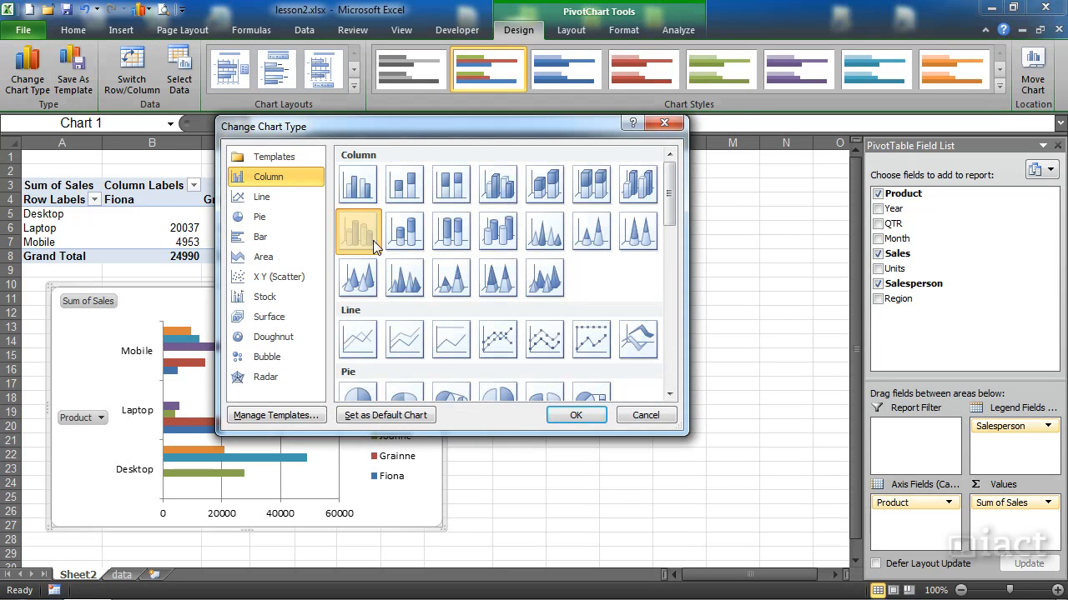
{"action": "left_click", "coordinate": [565, 424]}
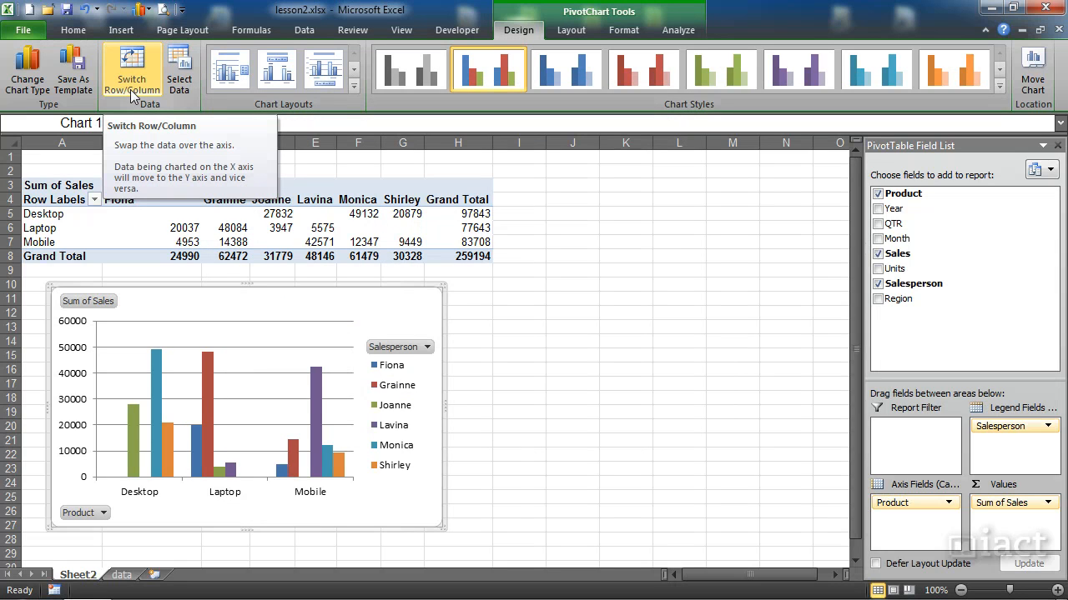
- Swap the pivot chart's rows and columns and apply the blue bevelled chart style from the fourth row of styles
{"action": "left_click", "coordinate": [131, 96]}
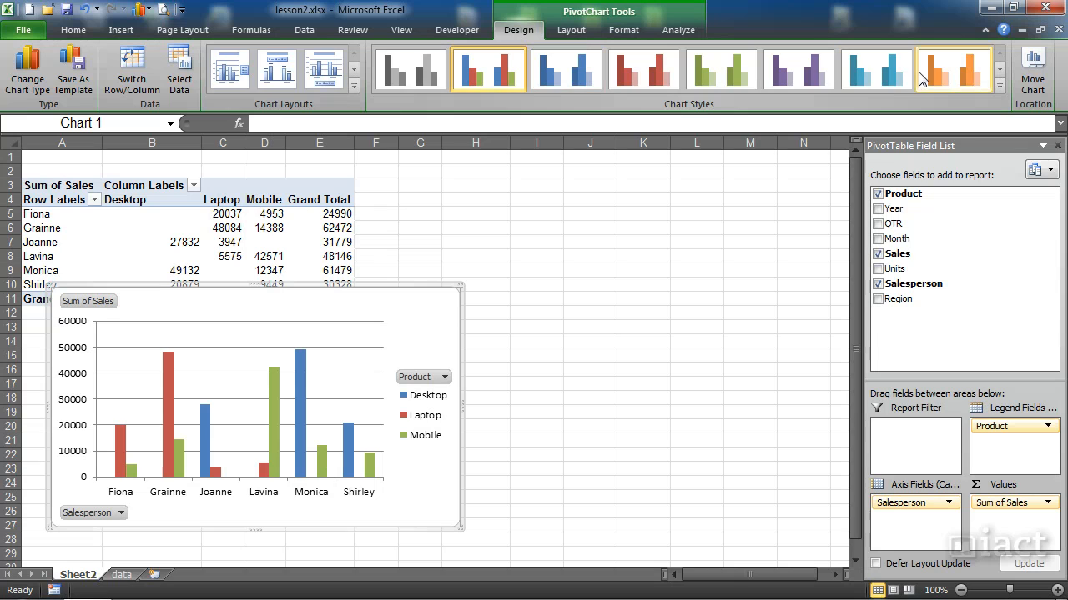
{"action": "left_click", "coordinate": [995, 86]}
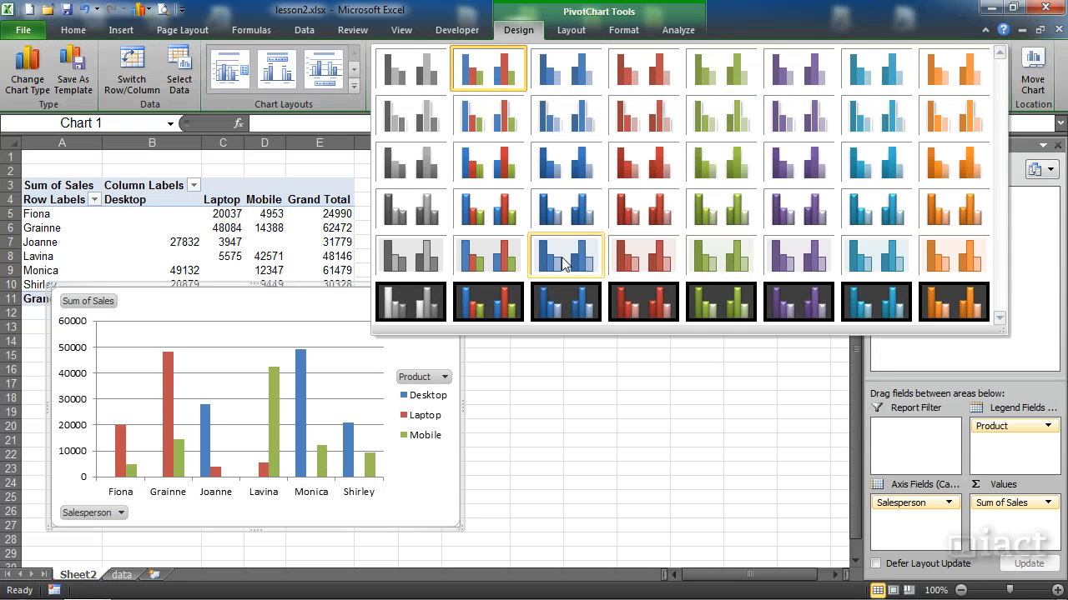
{"action": "left_click", "coordinate": [569, 210]}
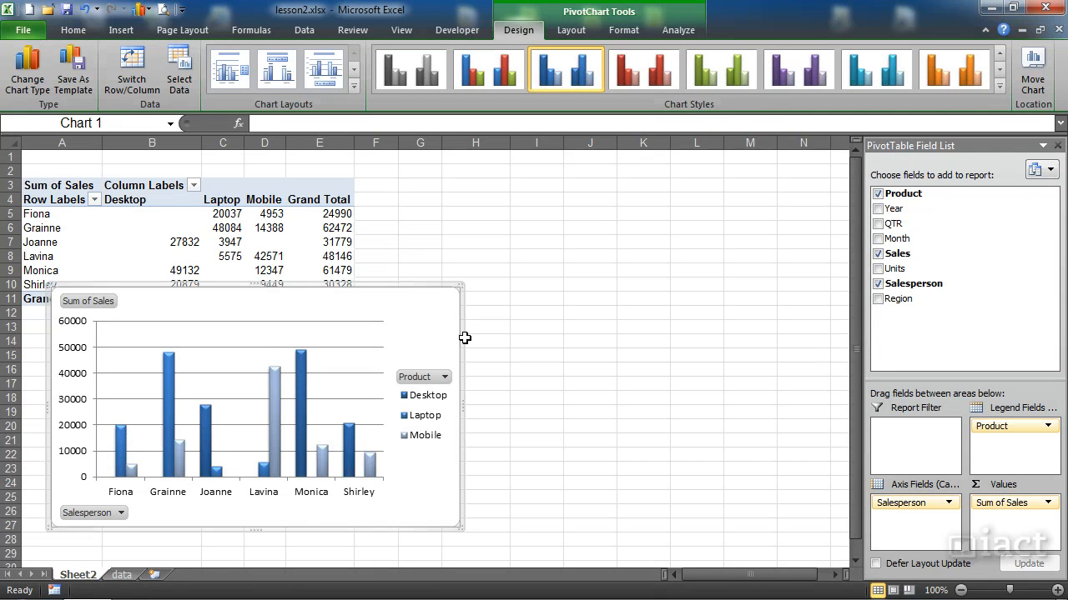
{"action": "left_click", "coordinate": [565, 30]}
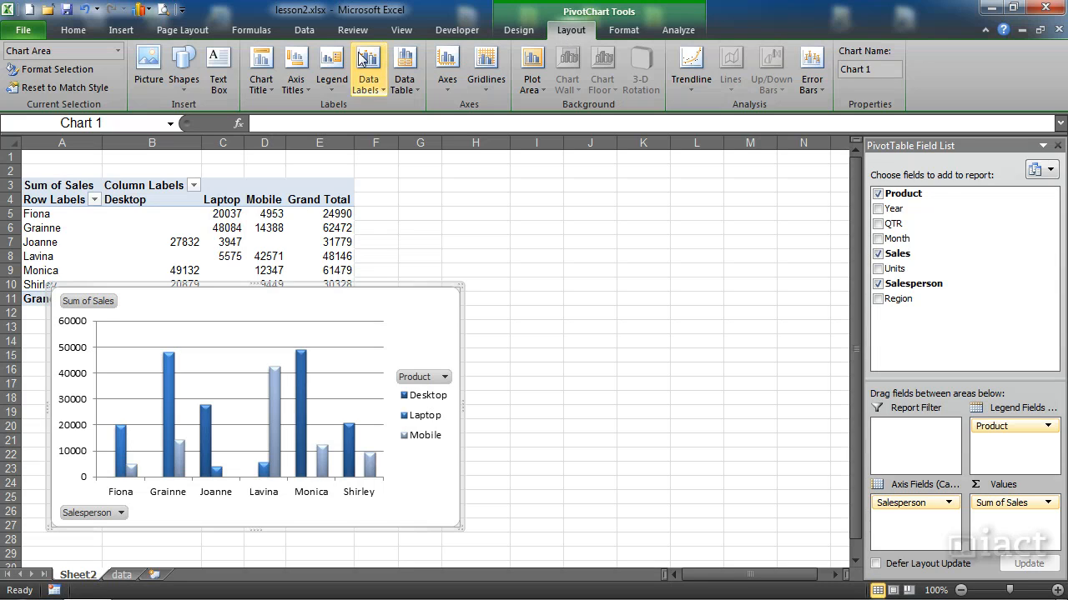
{"action": "left_click", "coordinate": [262, 86]}
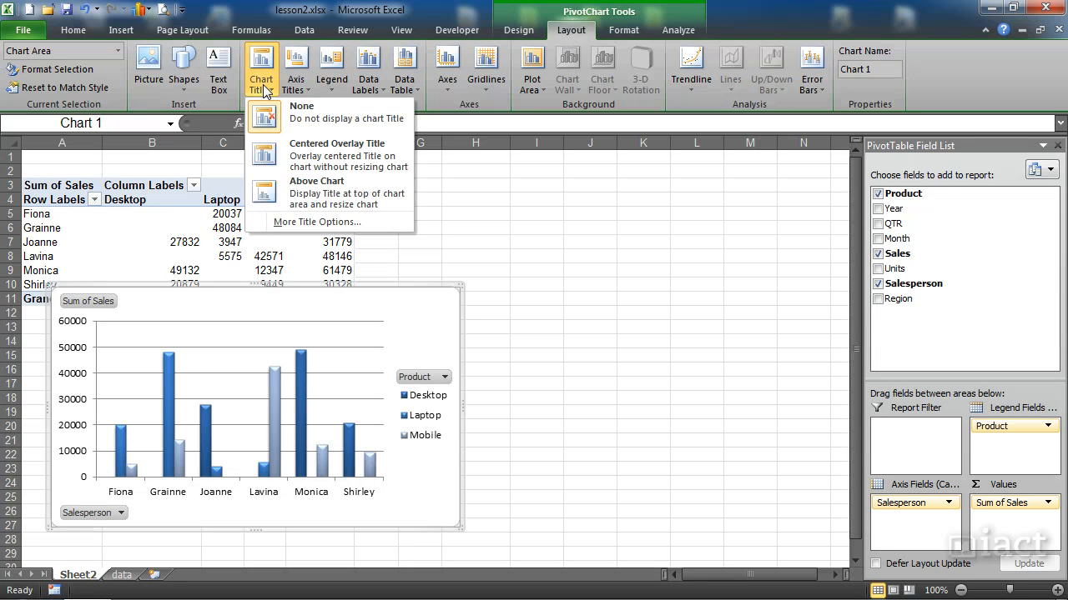
{"action": "left_click", "coordinate": [296, 85]}
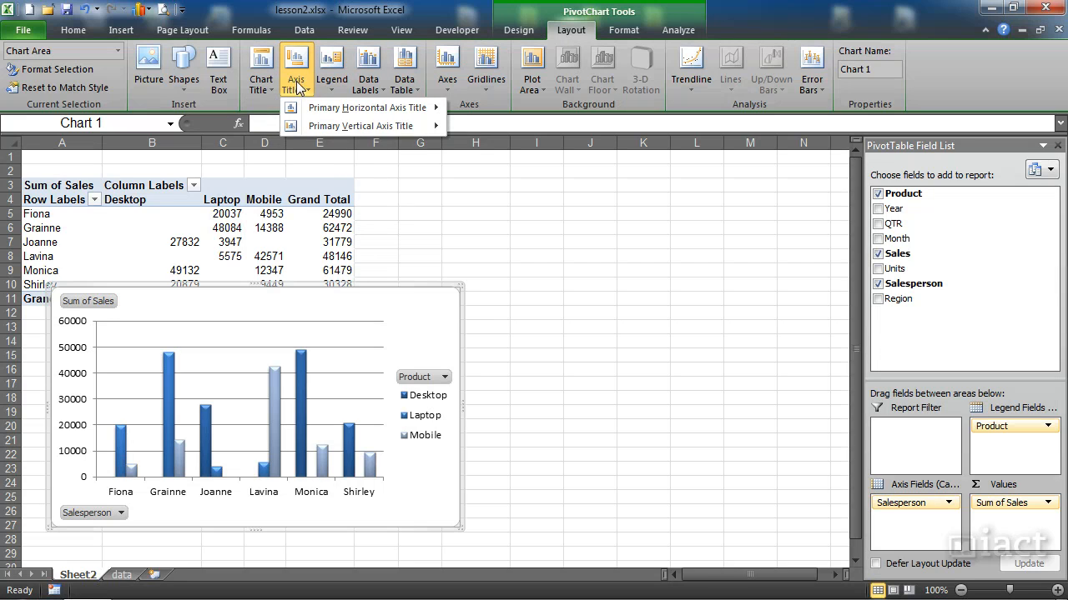
{"action": "left_click", "coordinate": [334, 87]}
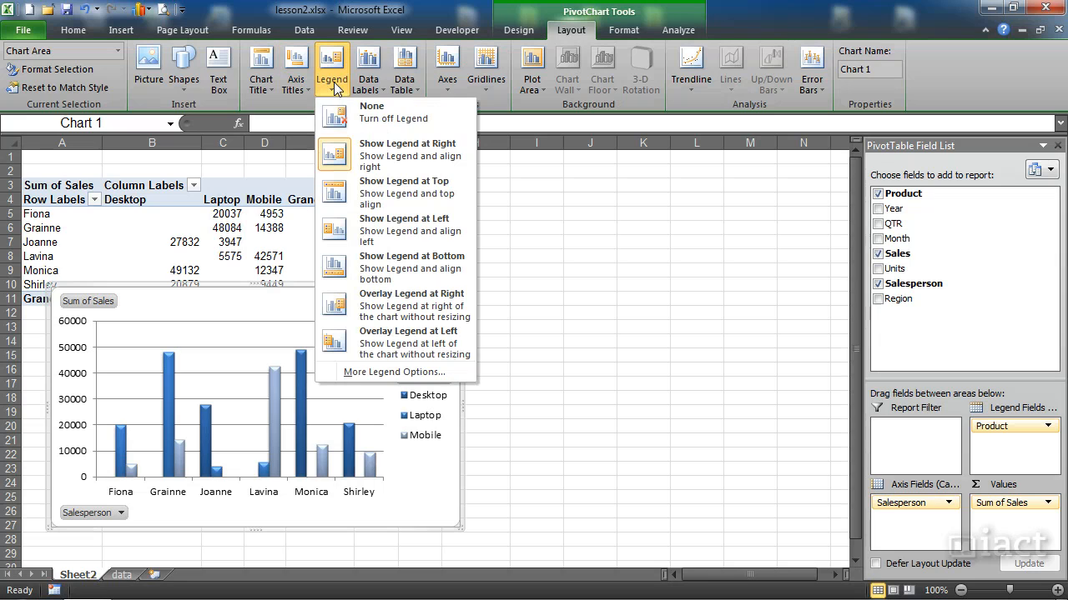
{"action": "left_click", "coordinate": [369, 87]}
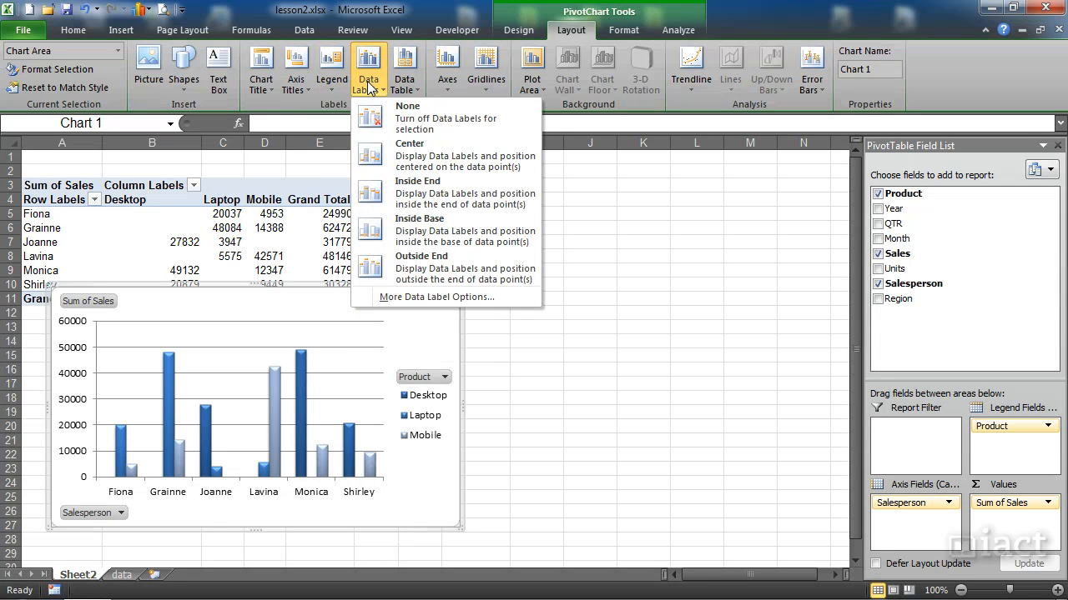
{"action": "left_click", "coordinate": [405, 87]}
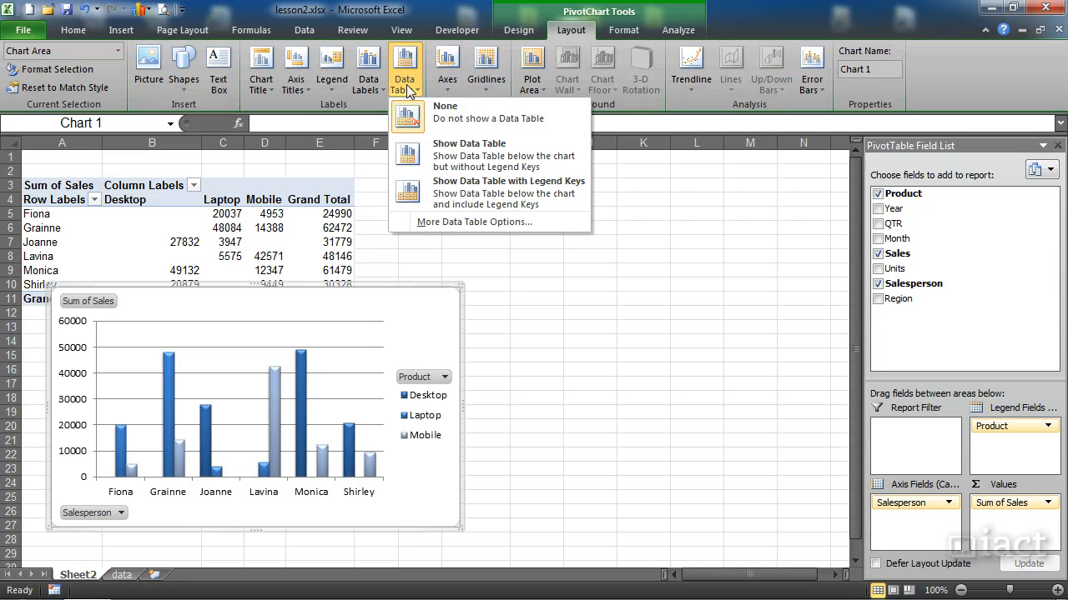
- Add an exponential trendline based on the Mobile series to the pivot chart
{"action": "left_click", "coordinate": [694, 91]}
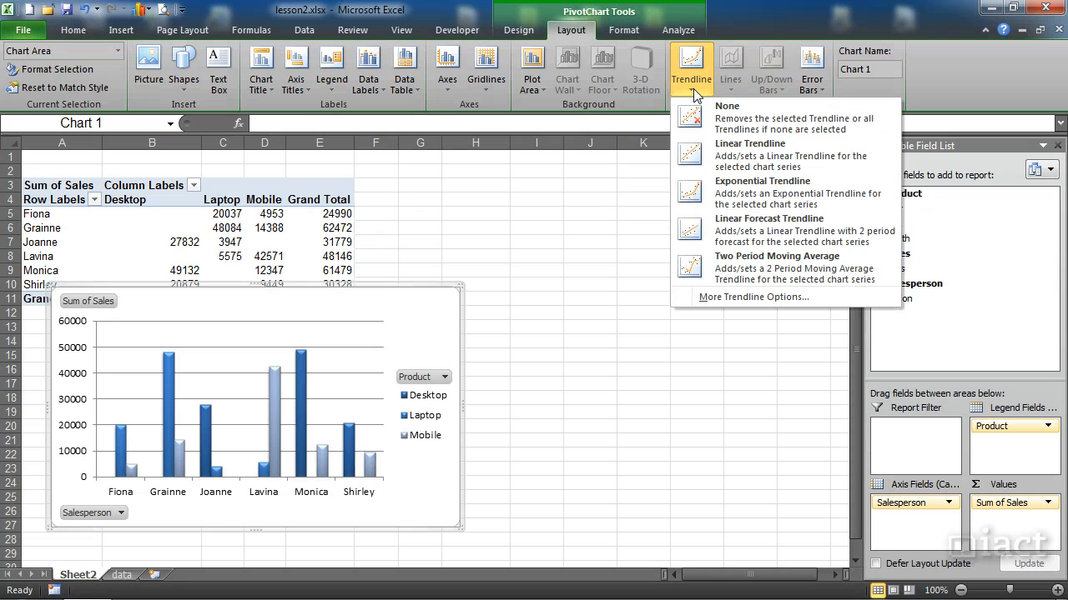
{"action": "left_click", "coordinate": [694, 194]}
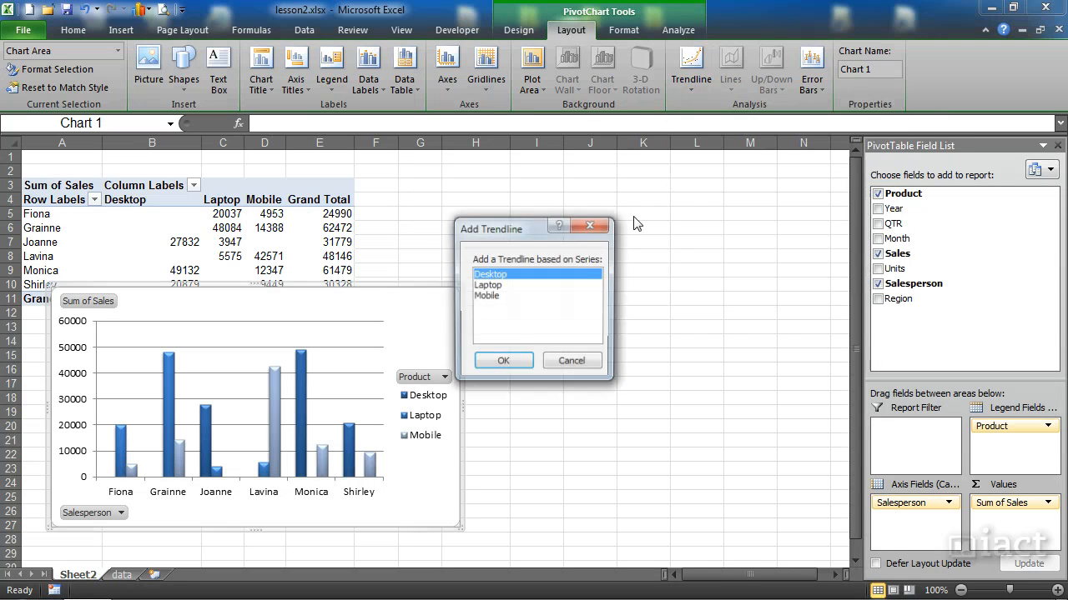
{"action": "left_click", "coordinate": [491, 286]}
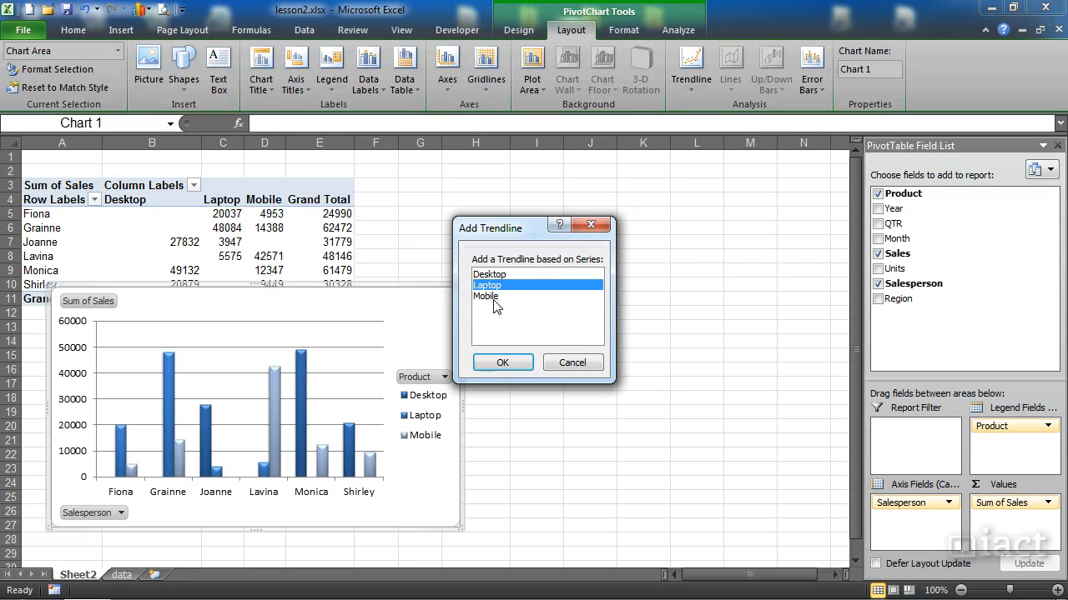
{"action": "left_click", "coordinate": [494, 298]}
{"action": "left_click", "coordinate": [501, 364]}
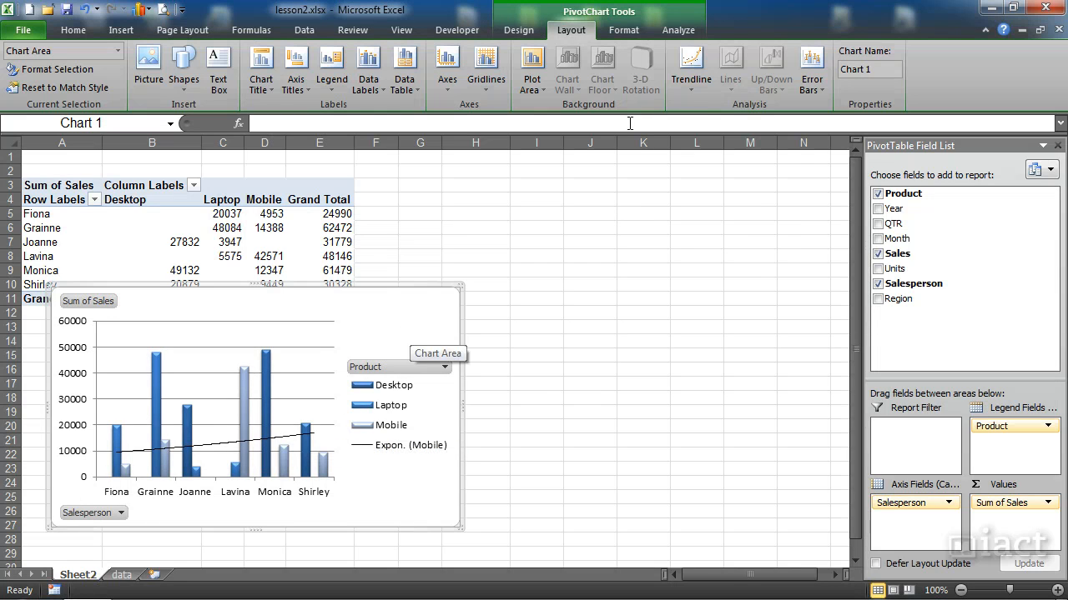
- Remove the trendline from the pivot chart
{"action": "left_click", "coordinate": [697, 85]}
{"action": "left_click", "coordinate": [722, 117]}
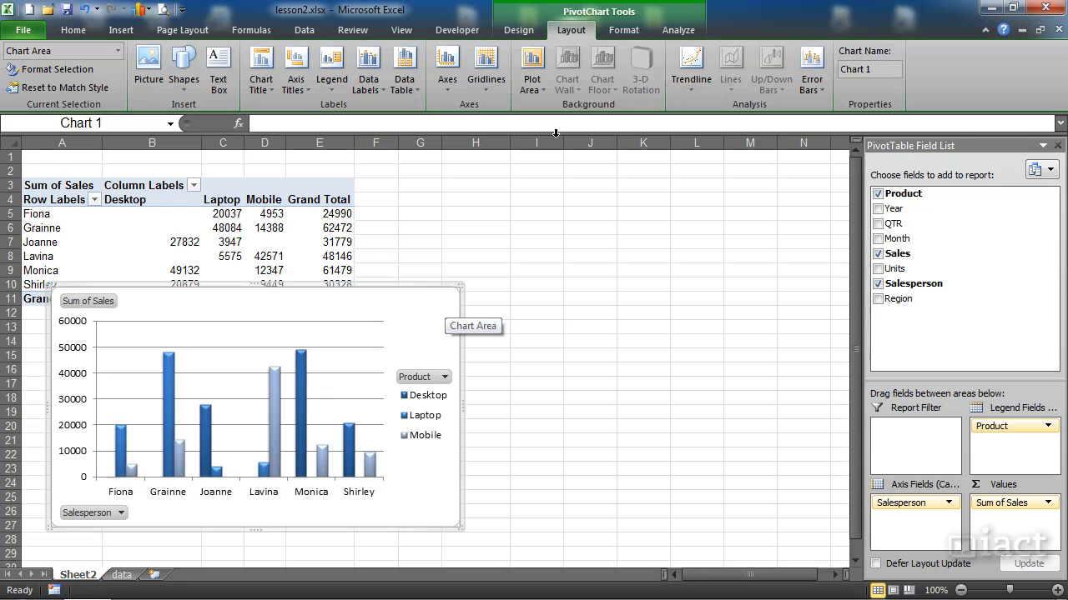
- Apply the orange outline shape style to the Laptop series columns in the pivot chart
{"action": "left_click", "coordinate": [631, 34]}
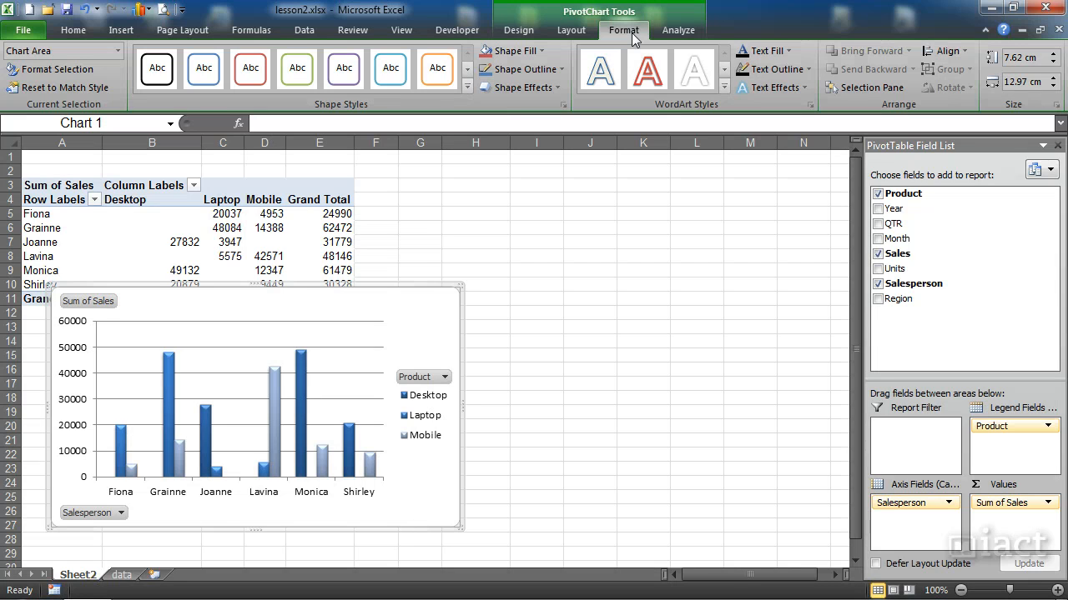
{"action": "left_click", "coordinate": [513, 32]}
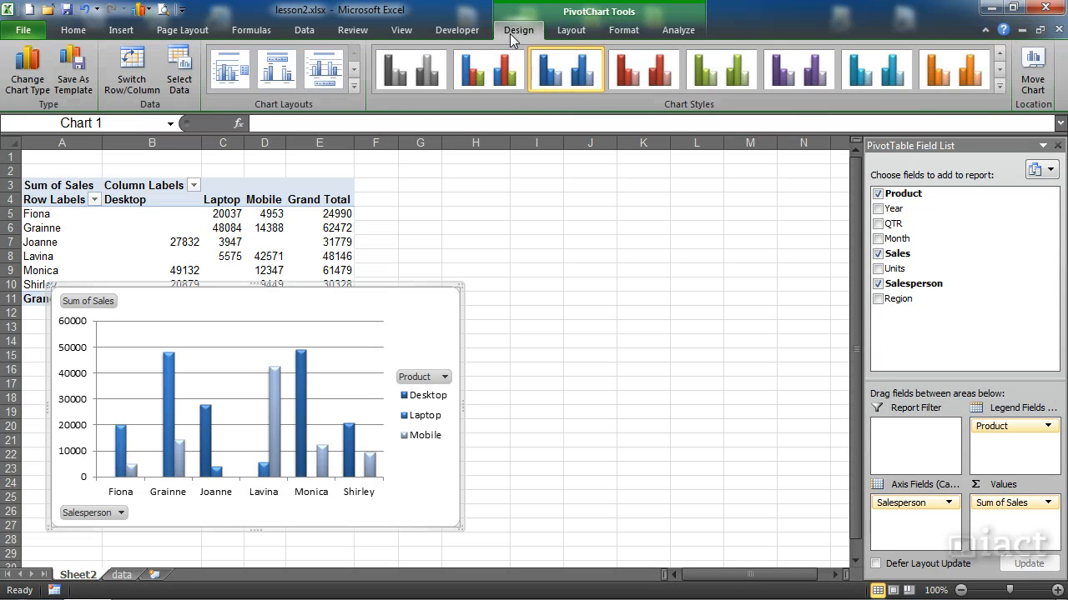
{"action": "left_click", "coordinate": [626, 30]}
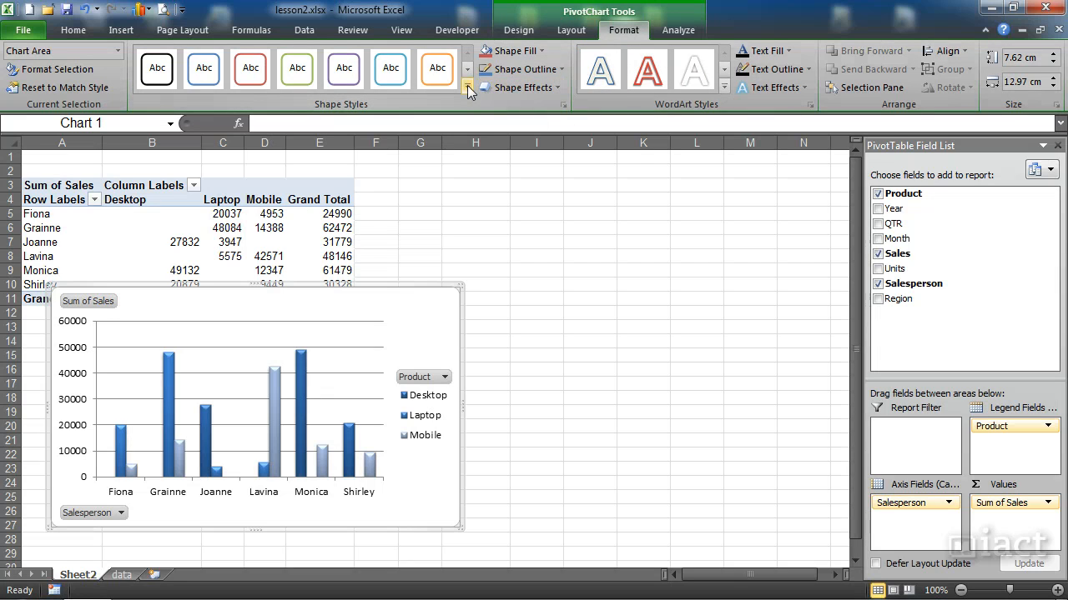
{"action": "left_click", "coordinate": [123, 444]}
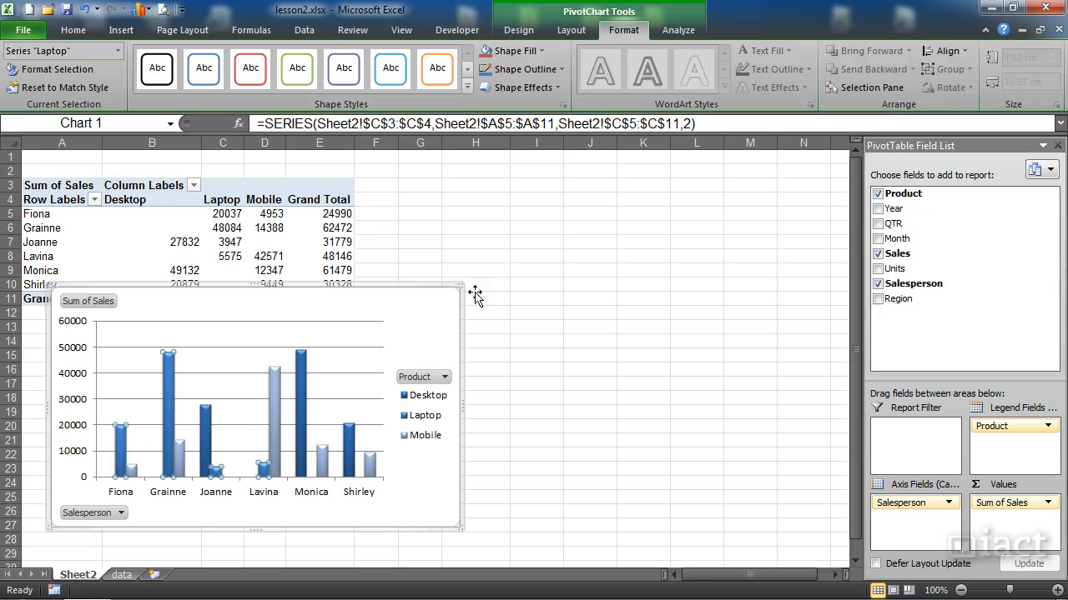
{"action": "left_click", "coordinate": [437, 71]}
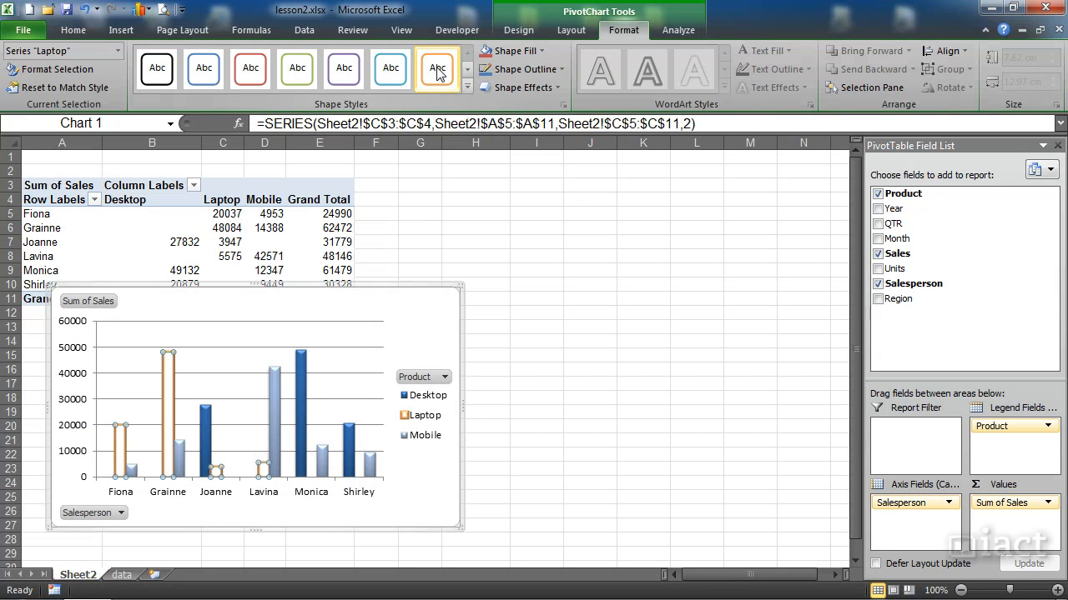
- Apply the blue outline shape style to the Mobile series columns and the black outline shape style to the Desktop series columns
{"action": "left_click", "coordinate": [134, 471]}
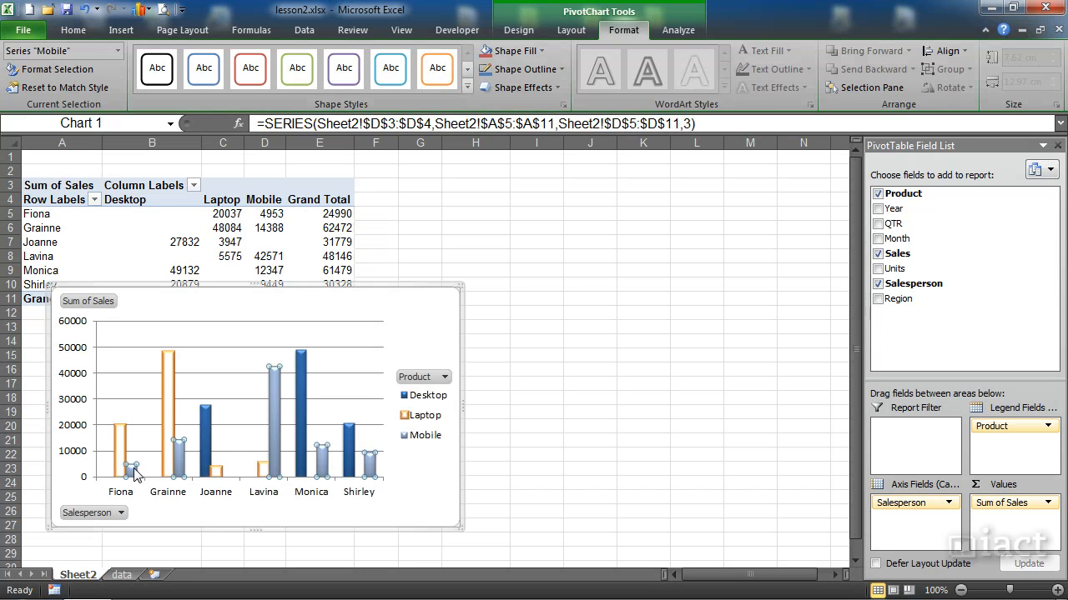
{"action": "left_click", "coordinate": [215, 77]}
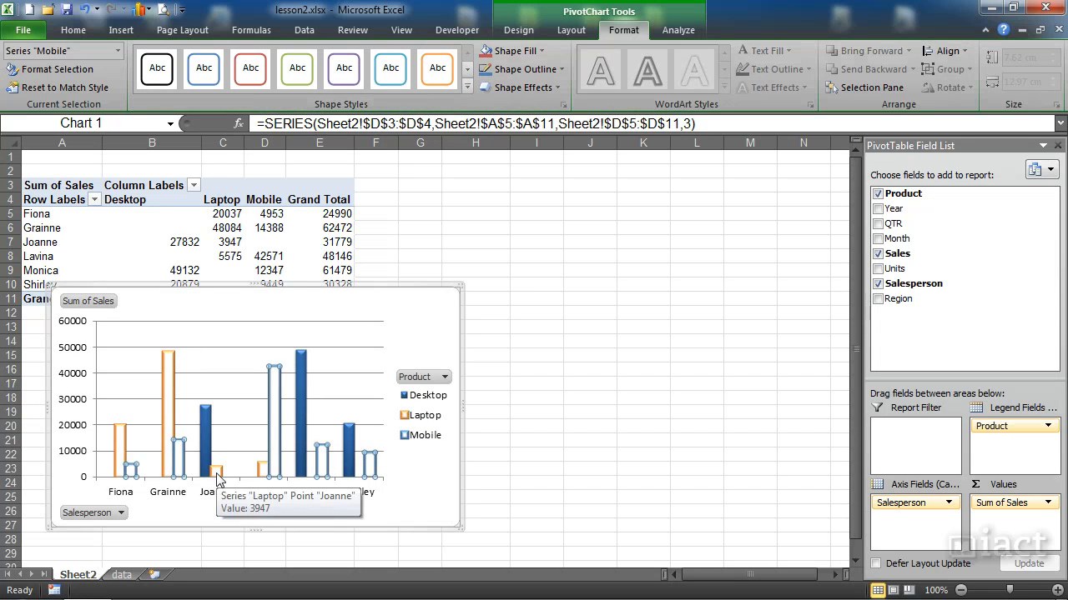
{"action": "left_click", "coordinate": [206, 442]}
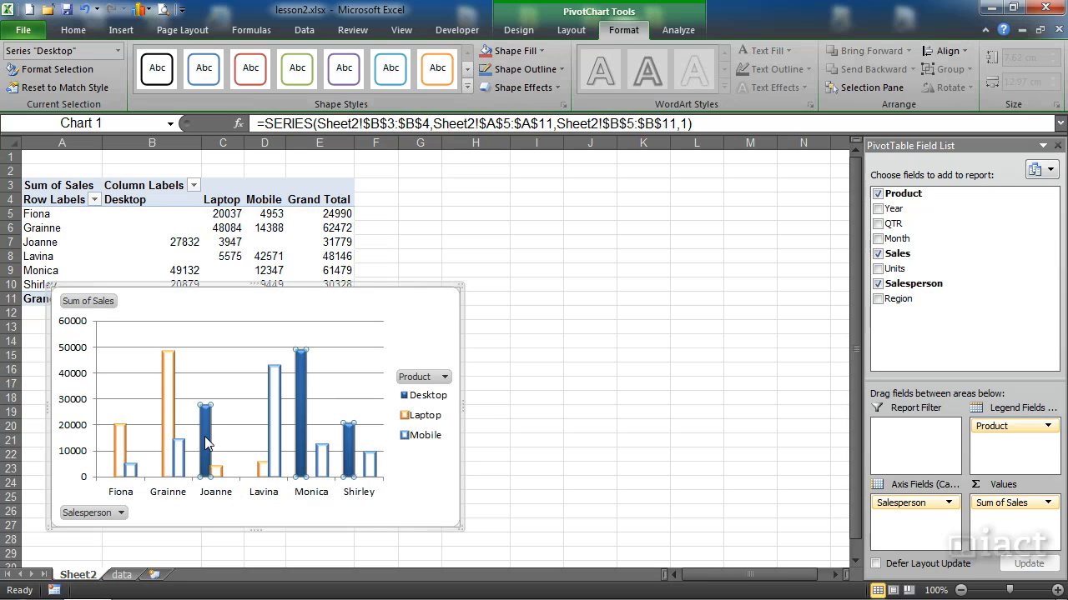
{"action": "left_click", "coordinate": [156, 68]}
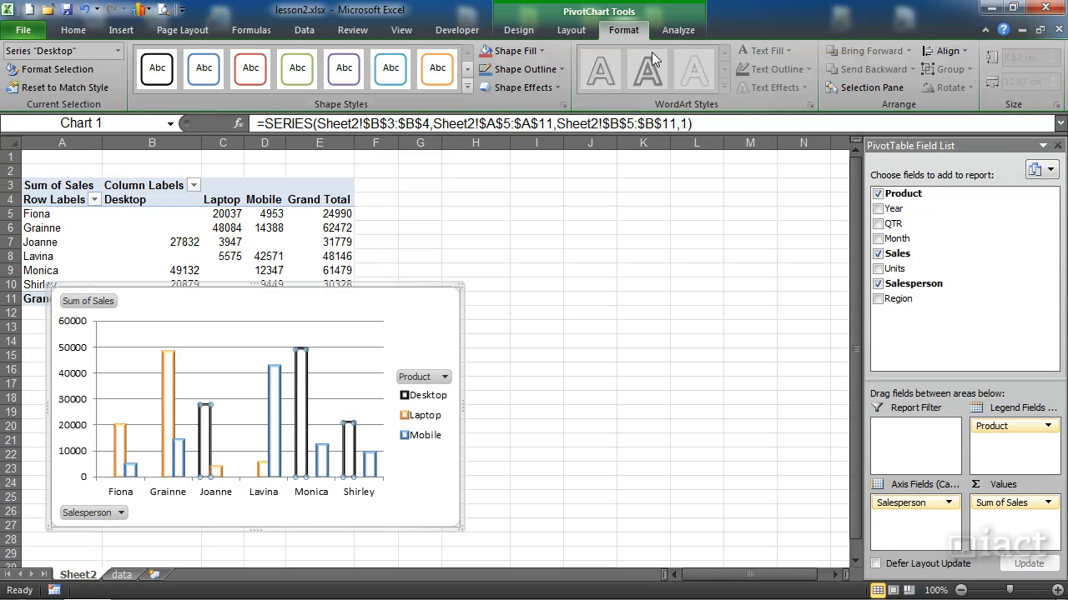
- Examine the display options for the pivot chart's report filter, legend, axis and value field buttons
{"action": "left_click", "coordinate": [679, 31]}
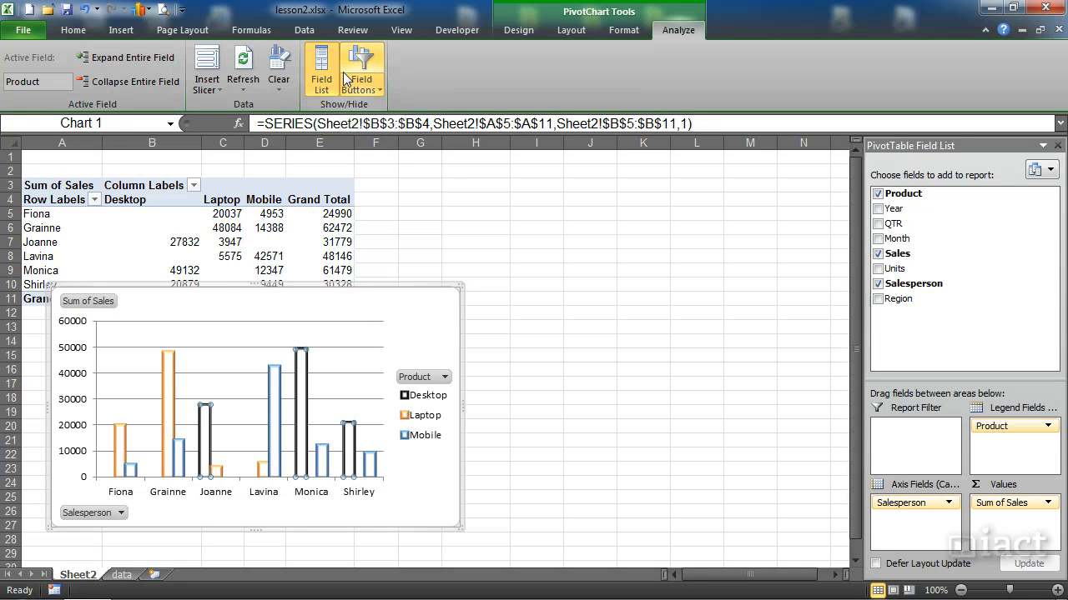
{"action": "left_click", "coordinate": [377, 90]}
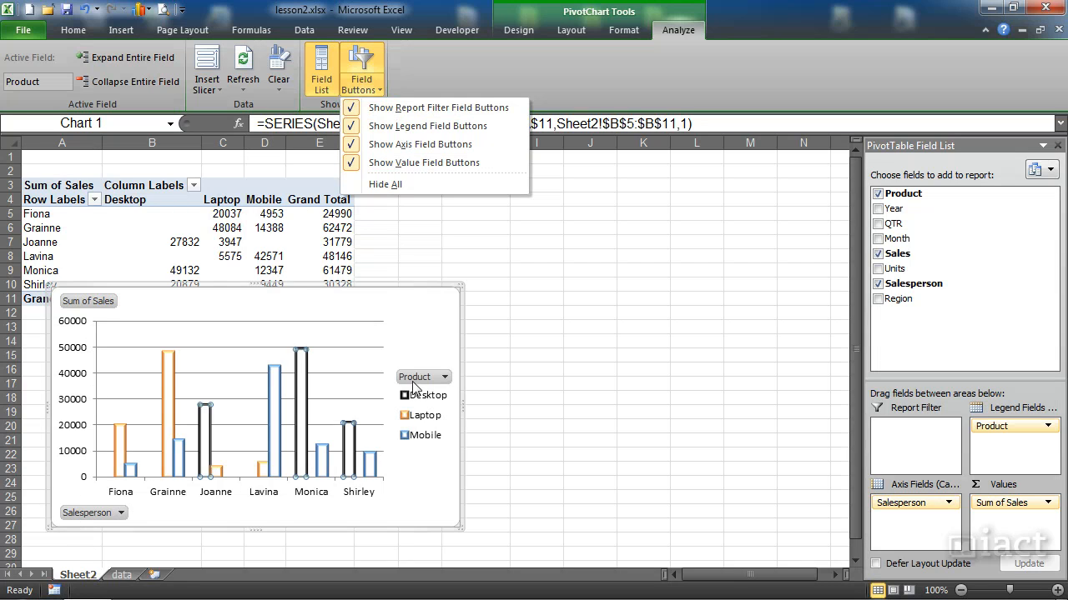
{"action": "left_click", "coordinate": [445, 82]}
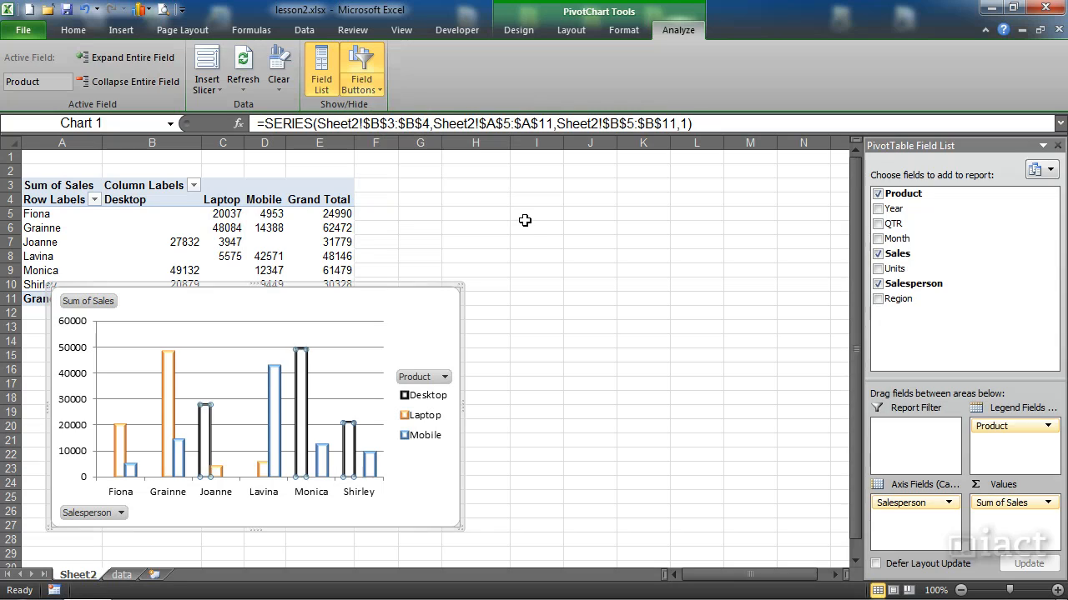
{"action": "left_click", "coordinate": [523, 218]}
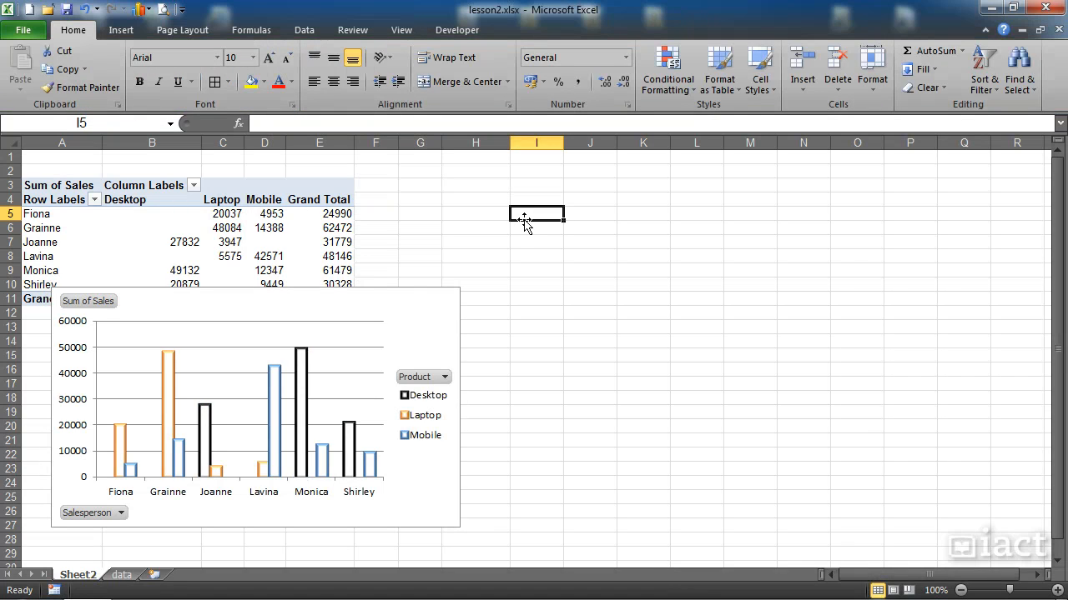
{"action": "left_click", "coordinate": [439, 314]}
{"action": "left_click", "coordinate": [517, 30]}
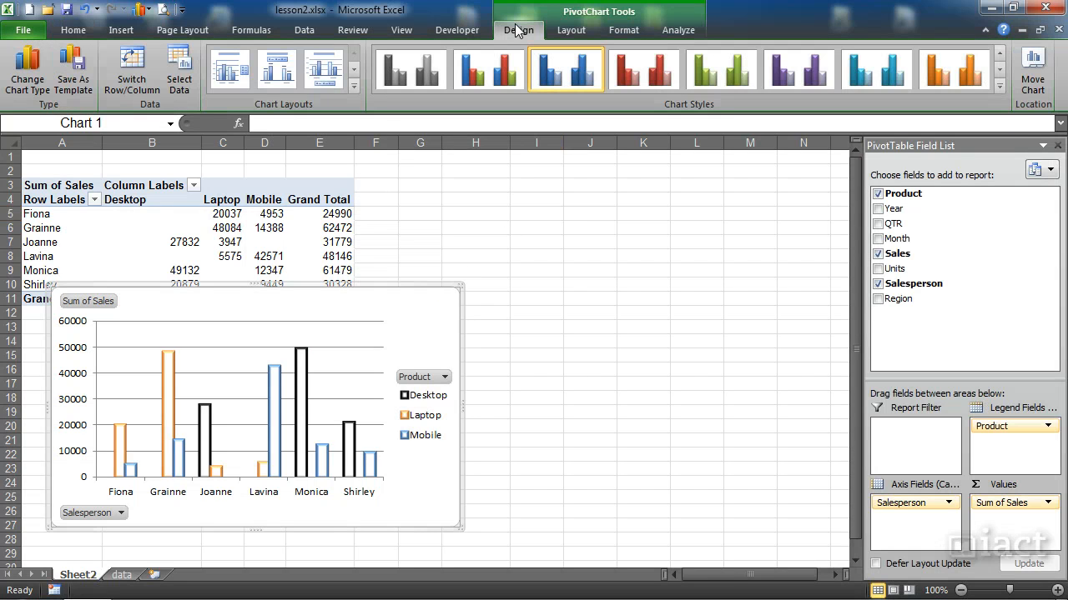
{"action": "left_click", "coordinate": [569, 30]}
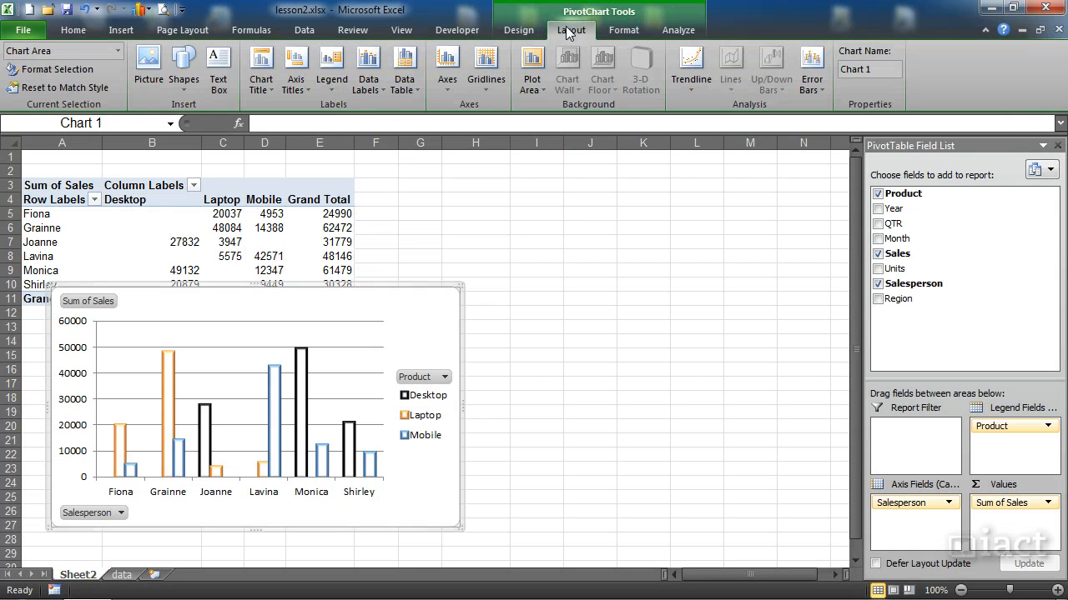
{"action": "left_click", "coordinate": [624, 30]}
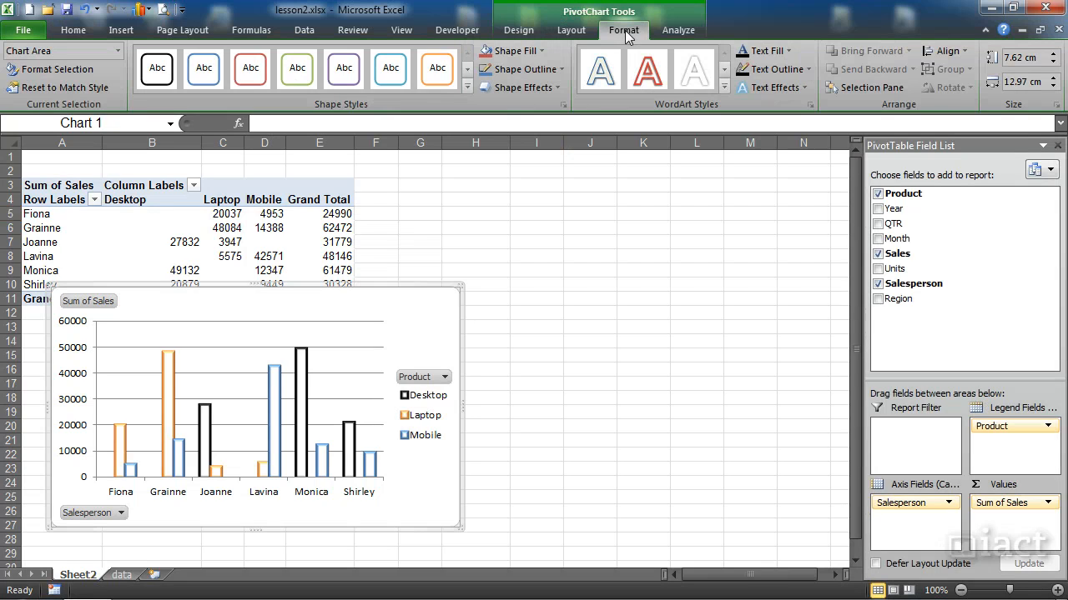